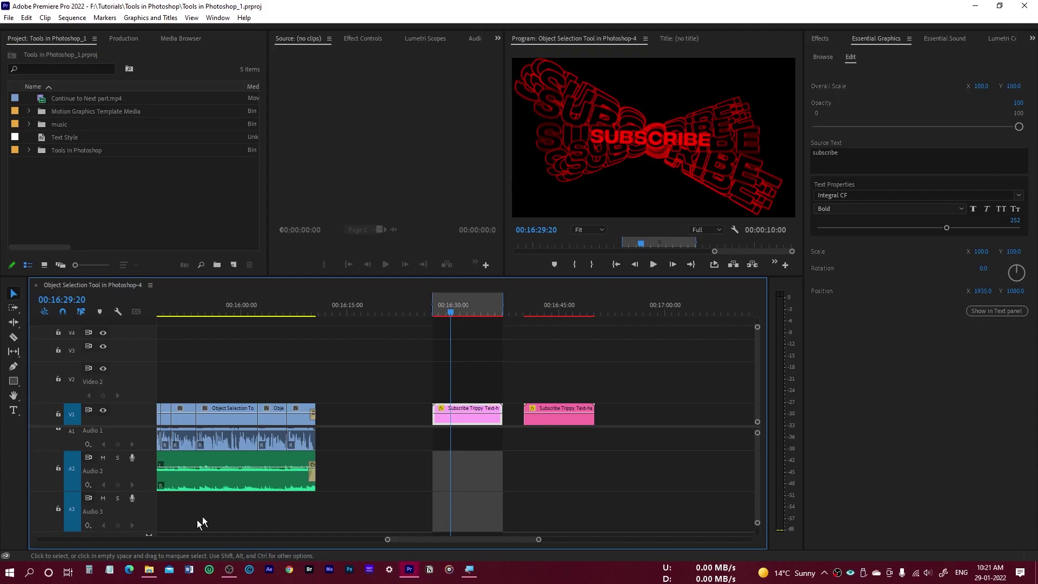
Close the File Explorer folder window to get back to the Premiere Pro project.
click(150, 568)
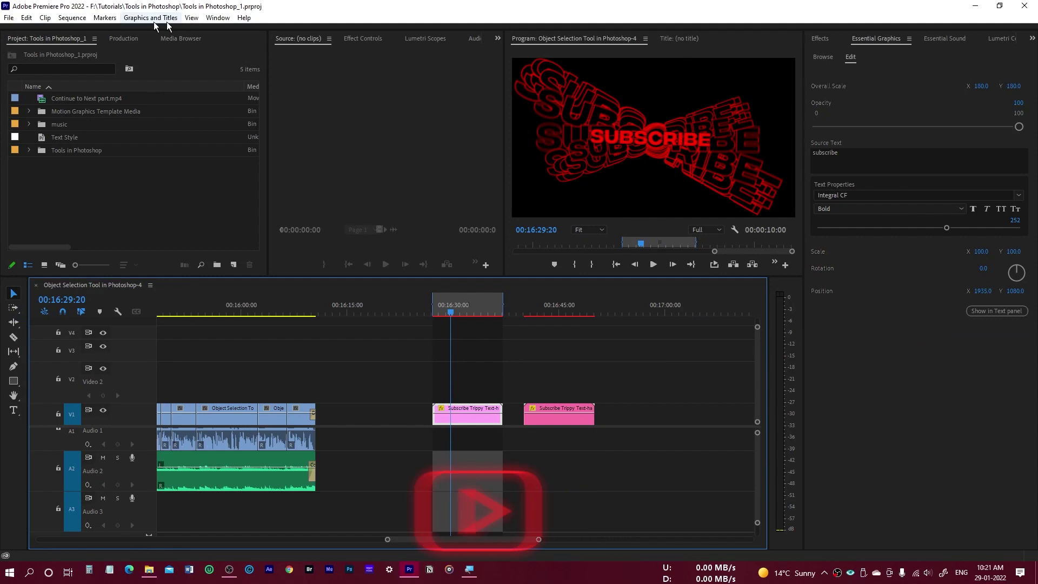
click(877, 43)
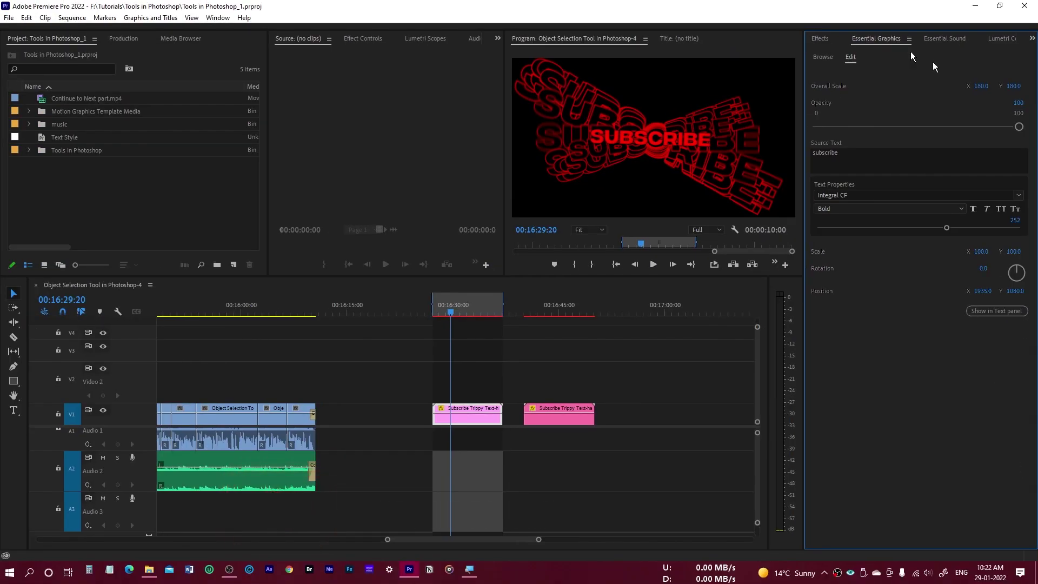
Show the Essential Graphics panel in its Browse view.
click(216, 18)
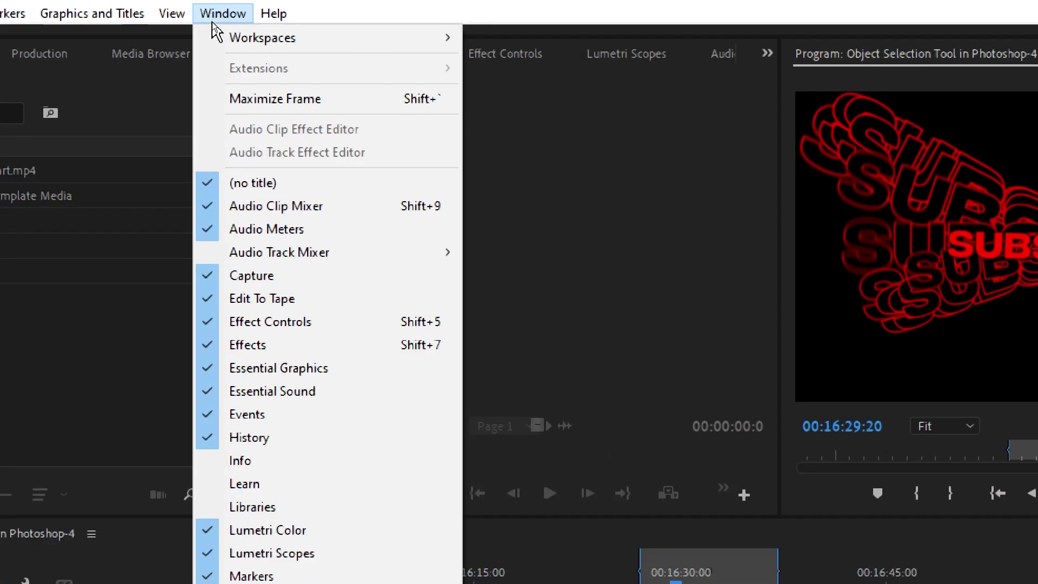
click(308, 387)
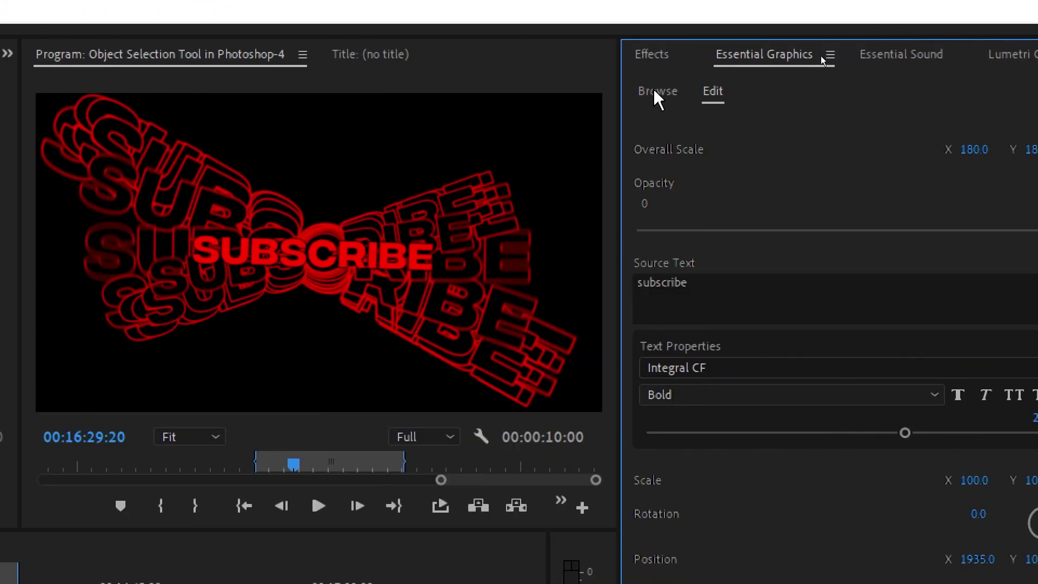
click(656, 93)
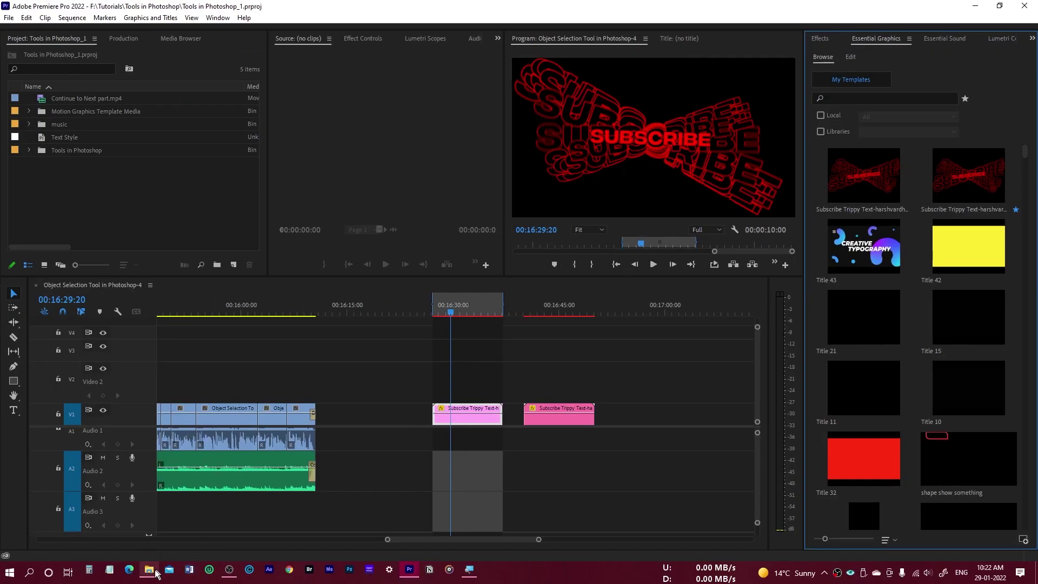
Drag the Subscribe Trippy Text MOGRT from Explorer into My Templates, cancelling the install picker.
click(150, 518)
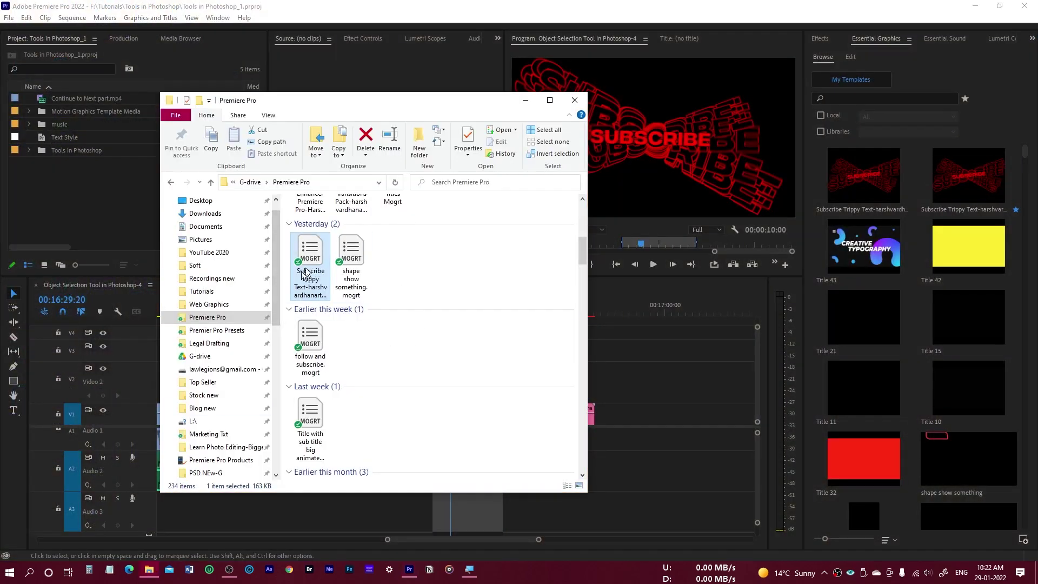
drag(312, 279, 878, 211)
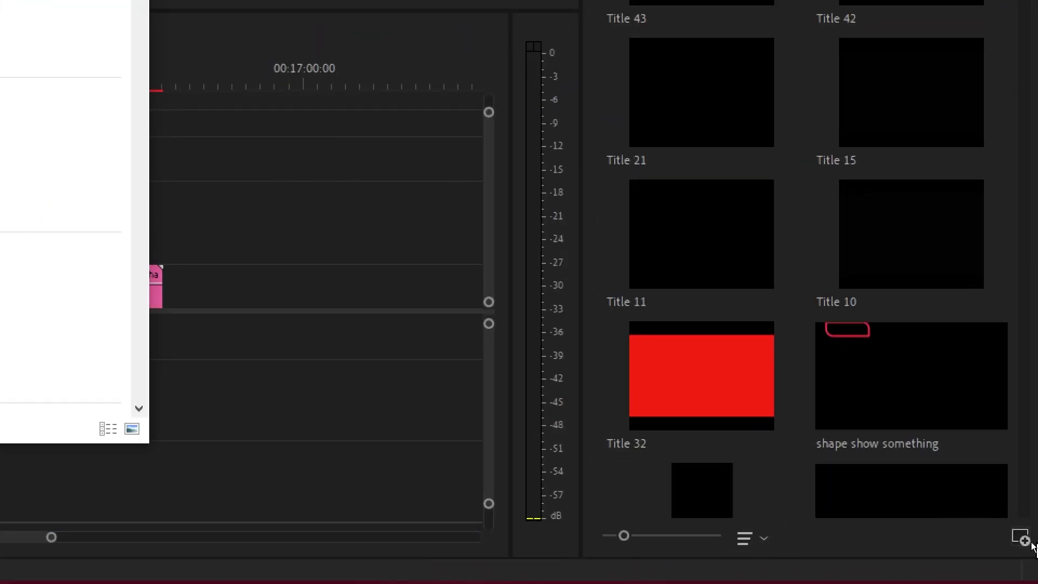
click(1026, 547)
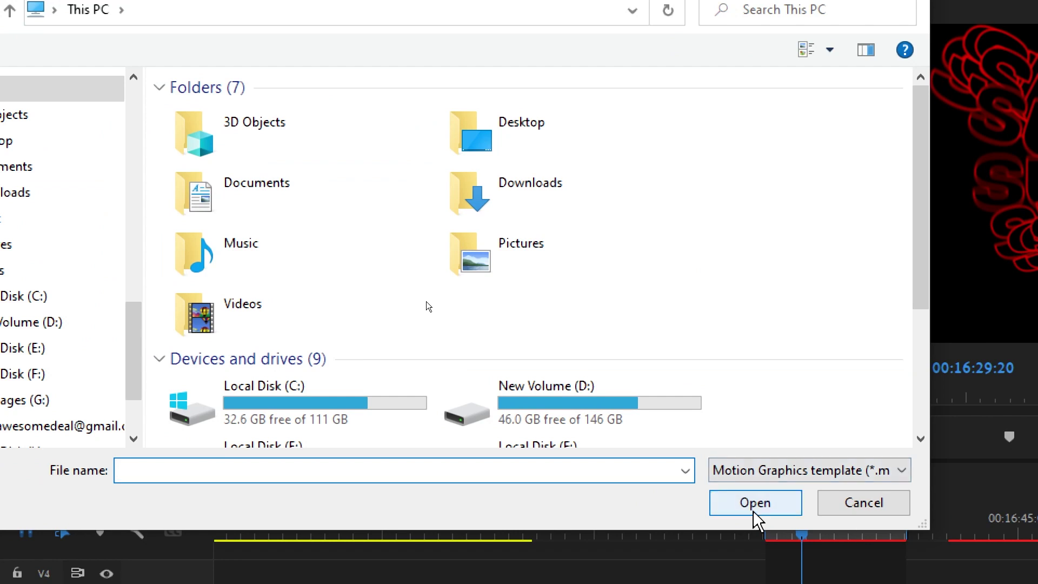
click(907, 502)
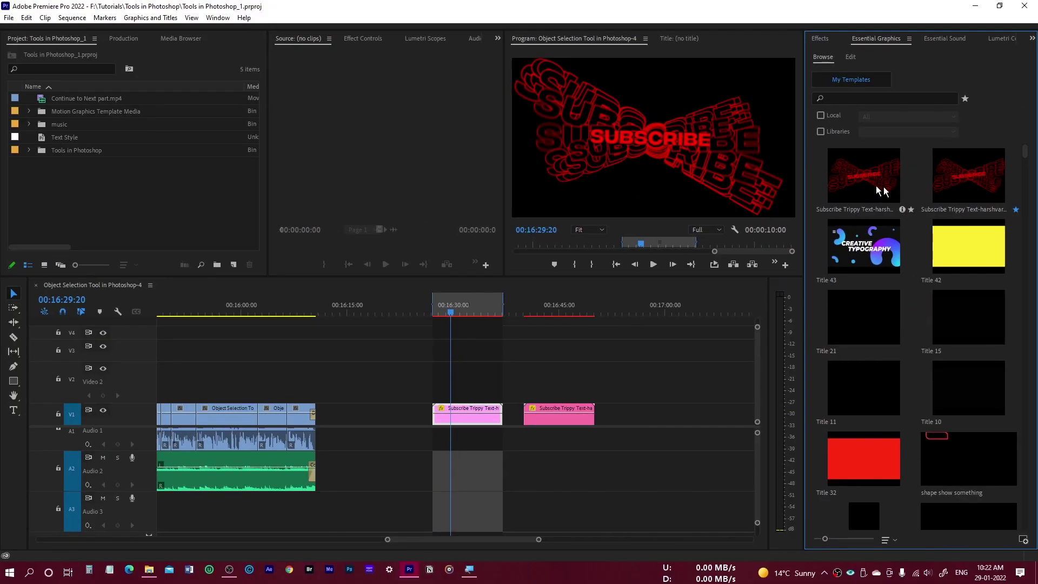
Place Subscribe Trippy Text on V1 near 00:16:53 and move the playhead onto it.
click(860, 195)
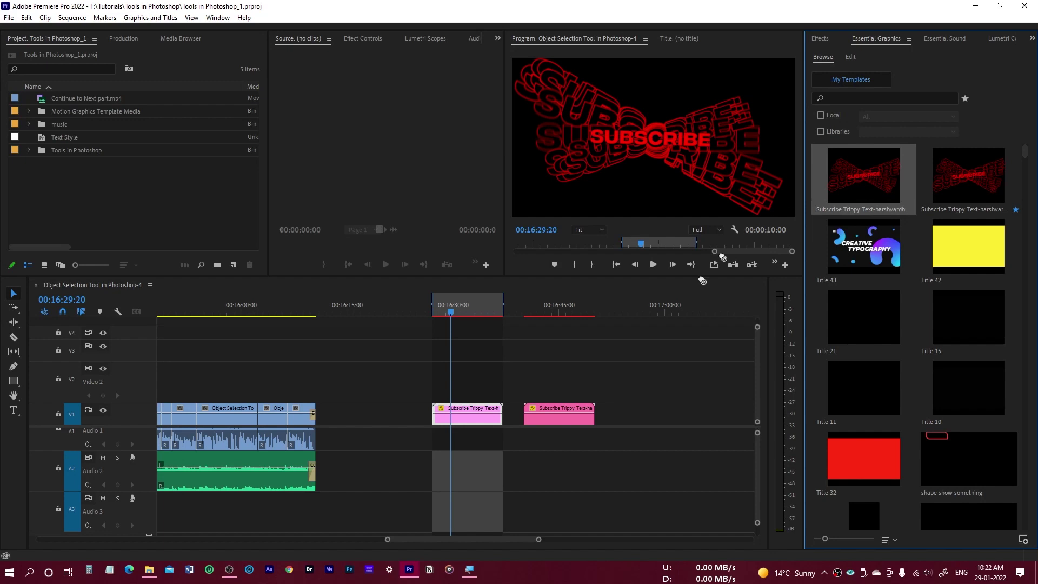
drag(702, 280, 627, 413)
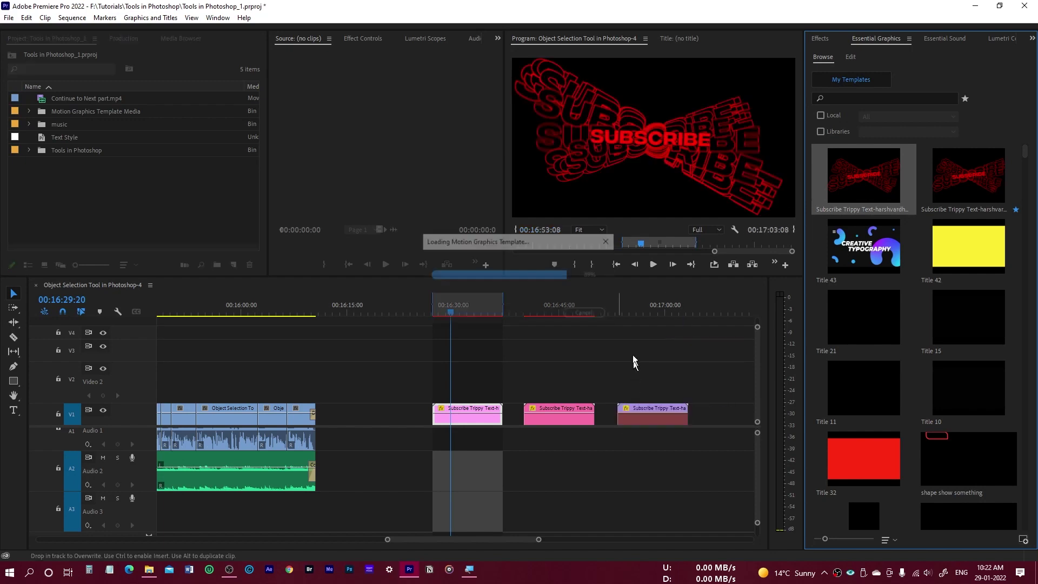
click(621, 312)
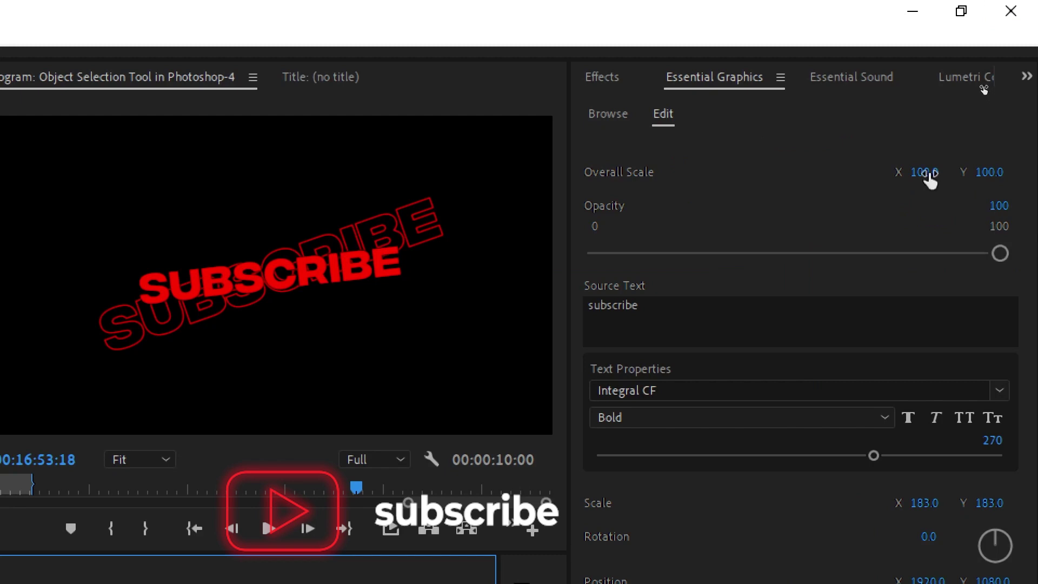
drag(930, 181, 909, 181)
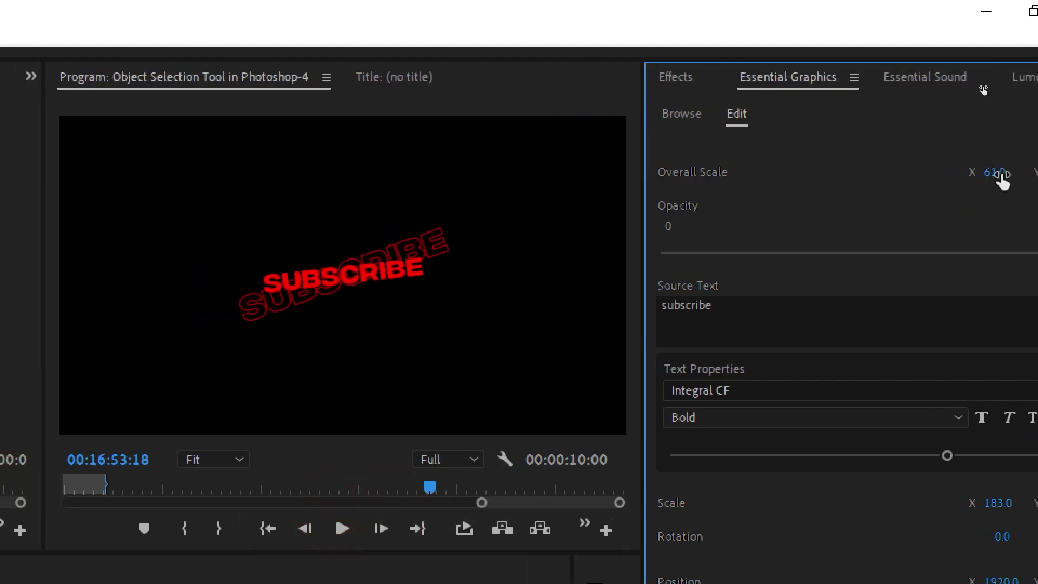
mouse_move(1002, 182)
mouse_down()
mouse_move(981, 182)
mouse_move(1035, 182)
mouse_move(981, 183)
mouse_up()
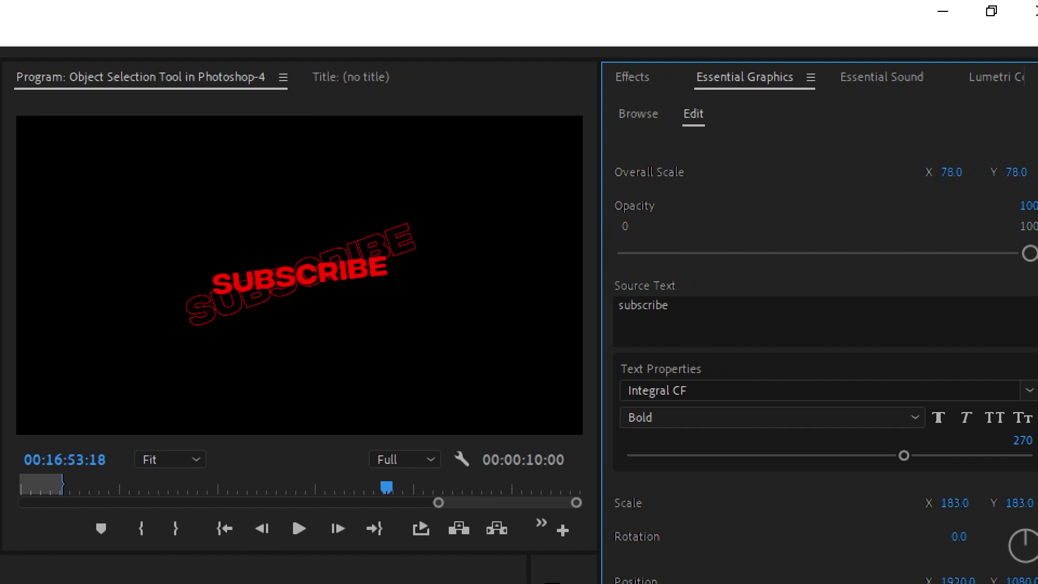
click(951, 172)
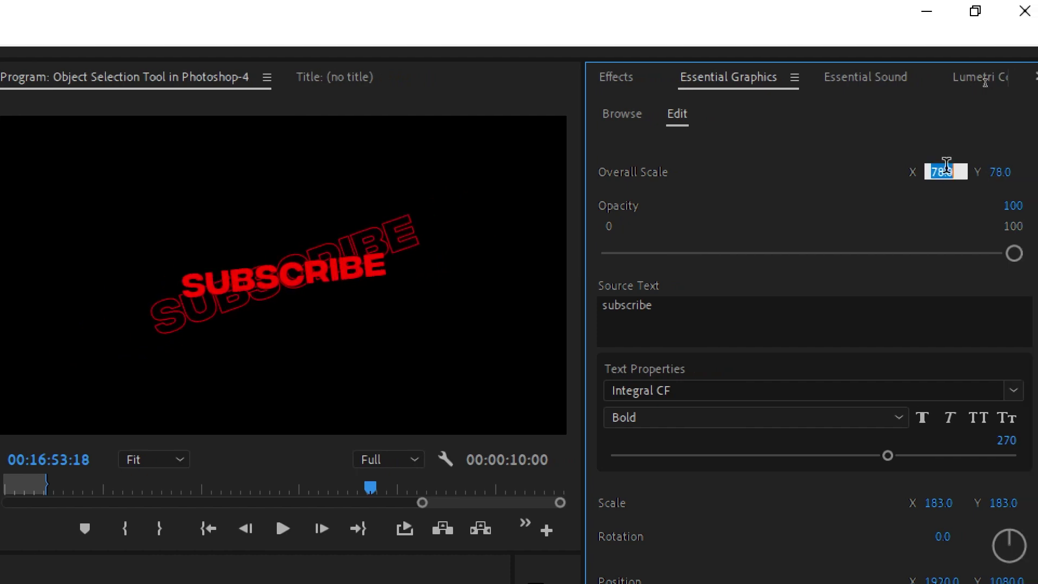
text(10)
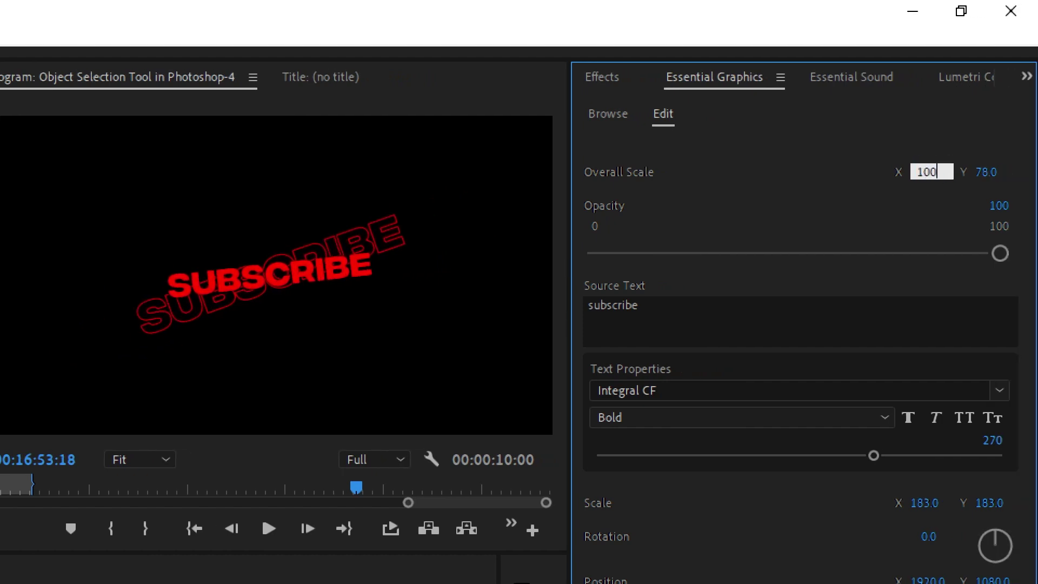
text(0)
key(Return)
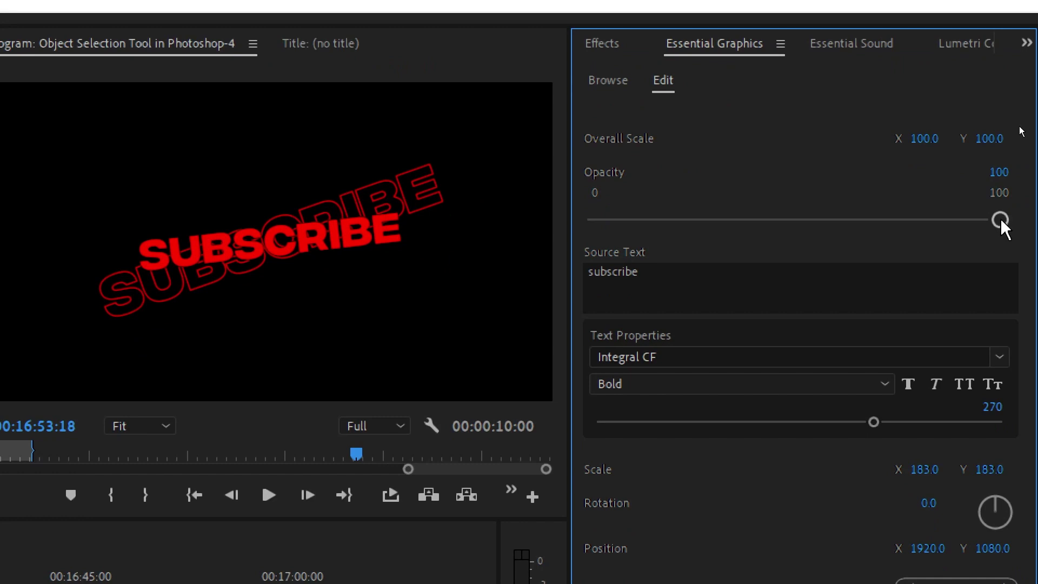
drag(1000, 222, 794, 230)
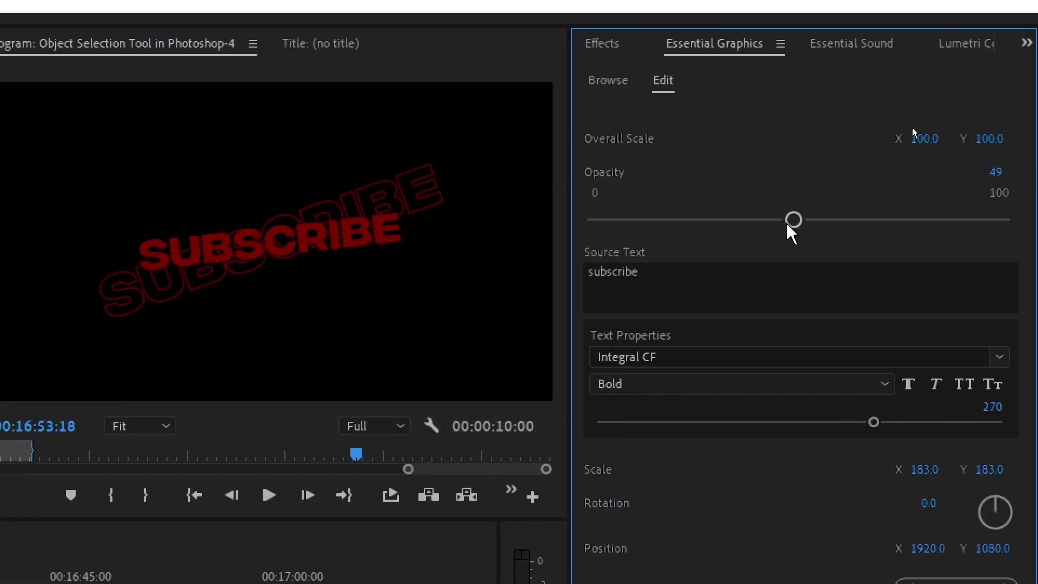
drag(791, 221, 997, 222)
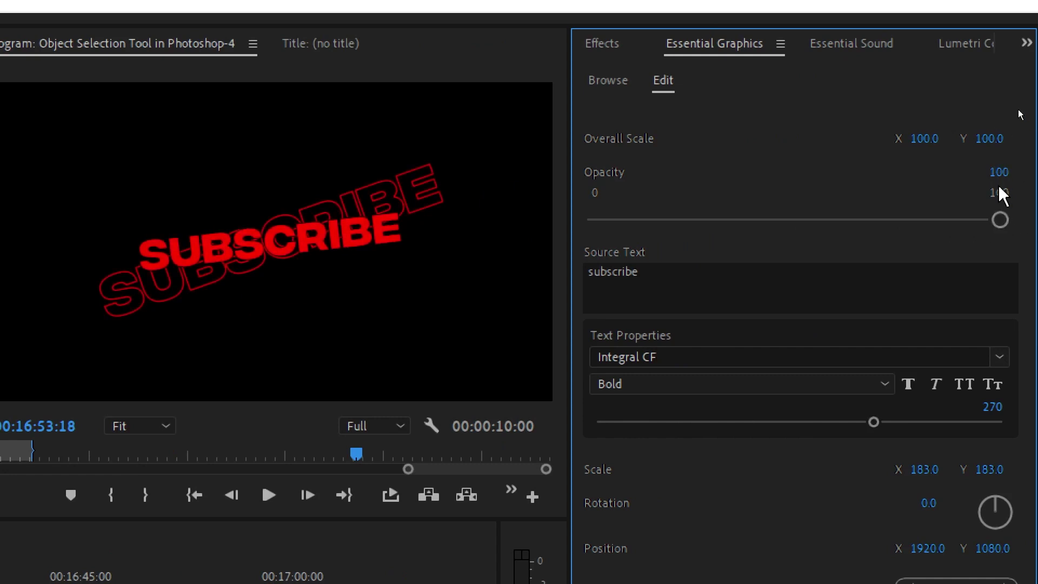
Replace the source text 'subscribe' with 'Like & Subscribe'.
click(656, 276)
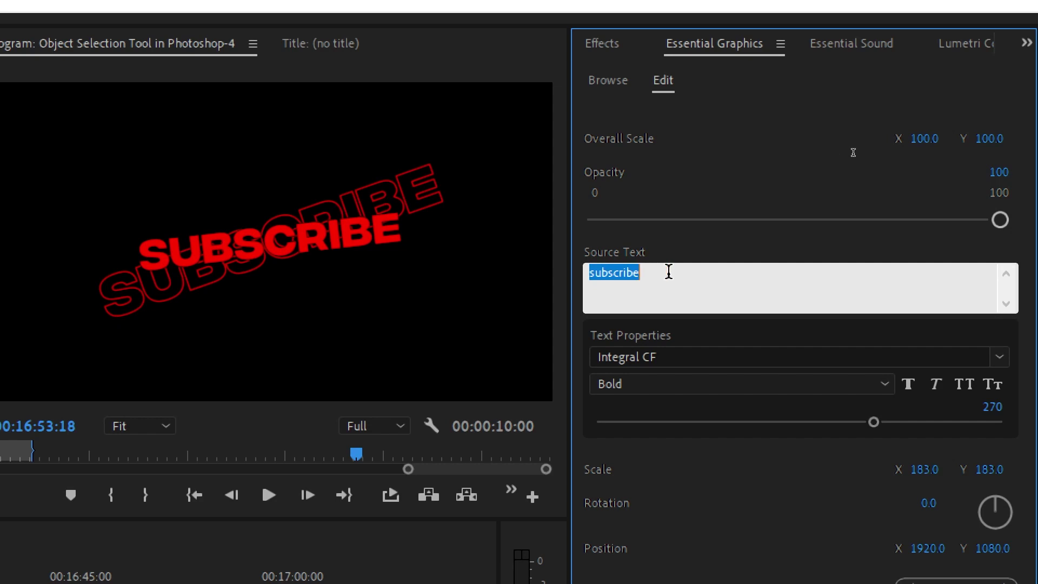
text(Like & S)
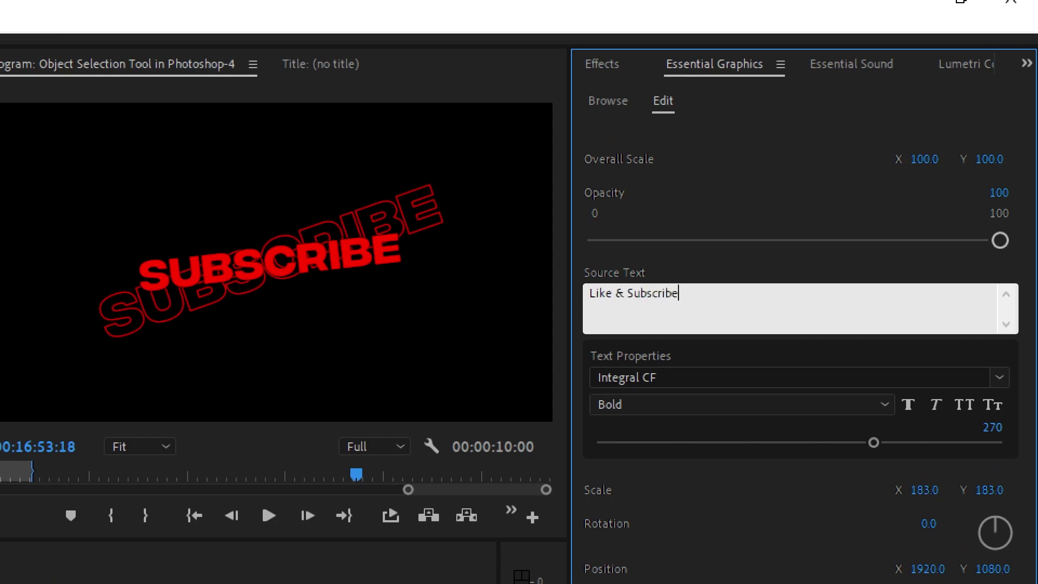
click(688, 487)
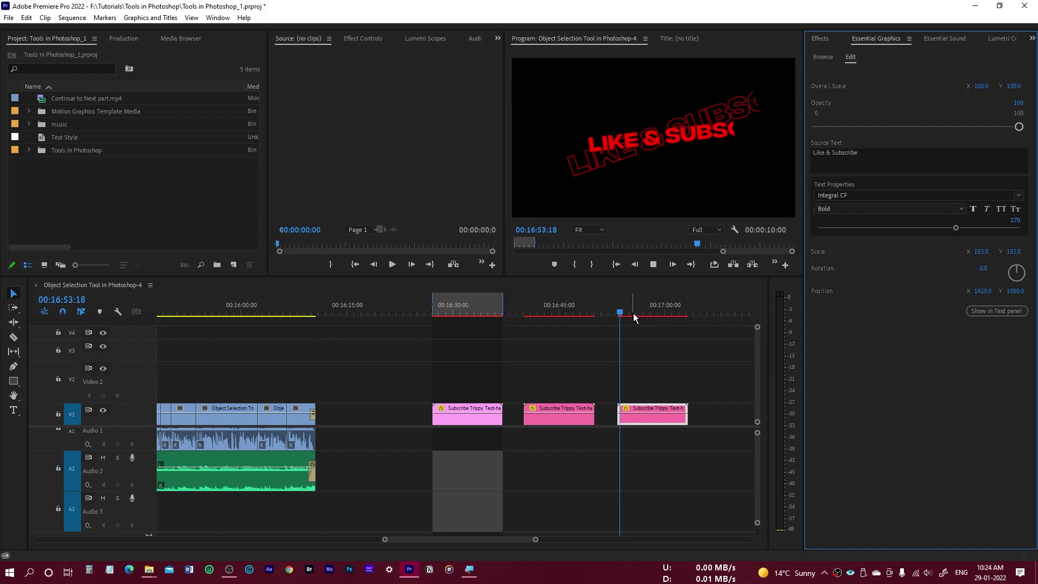
Play back the clip, then bring the font size from 270 down to 190.
click(622, 316)
key(space)
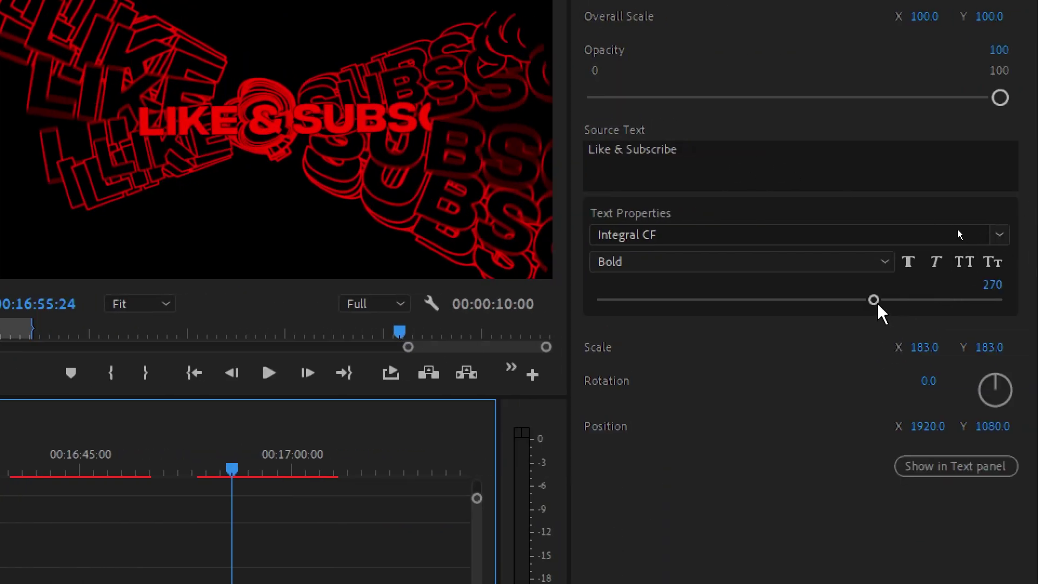
drag(874, 301, 776, 301)
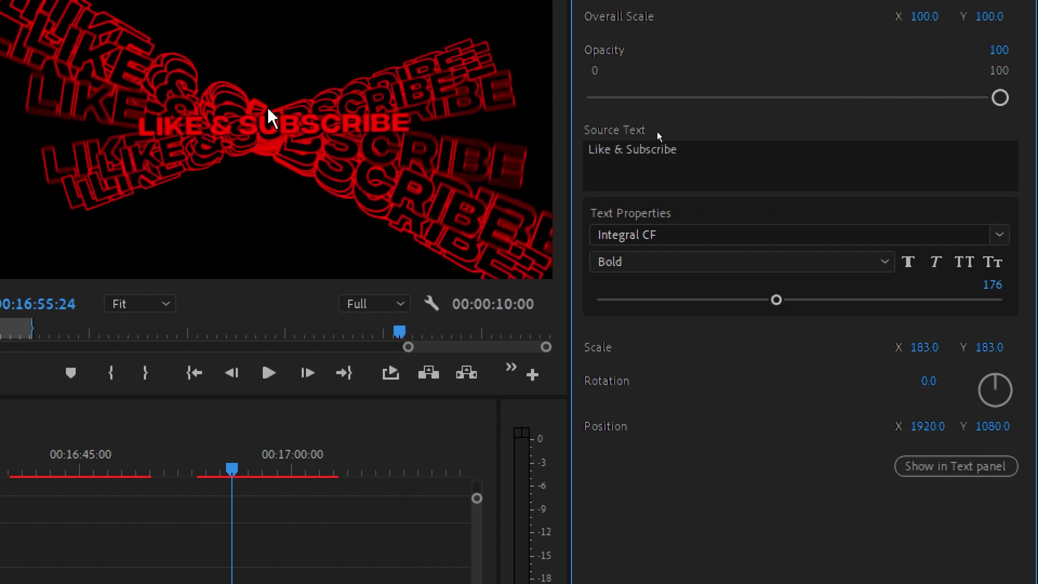
drag(776, 300, 790, 299)
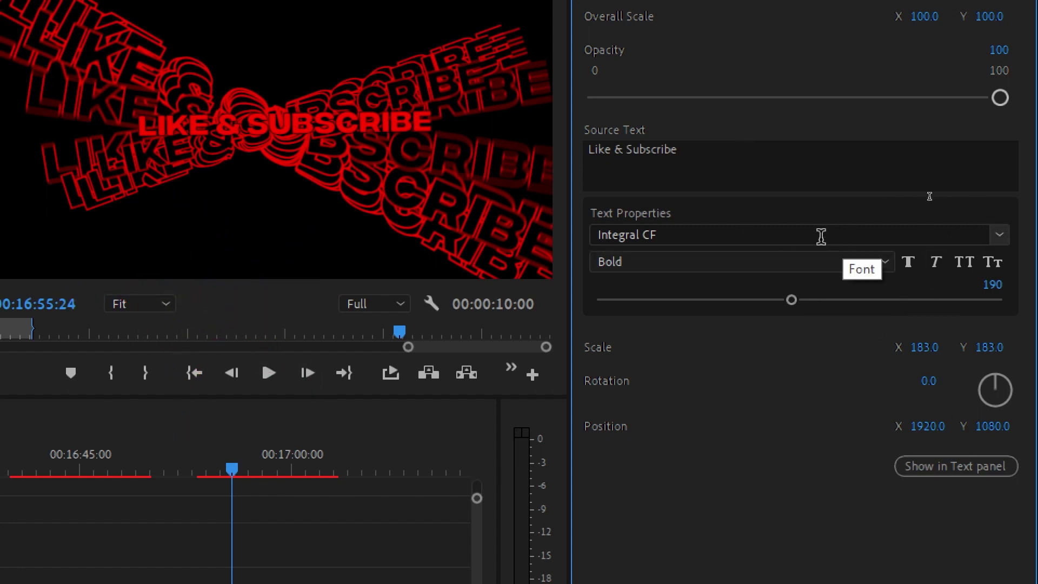
Browse the font list, briefly applying Jockey One.
click(666, 236)
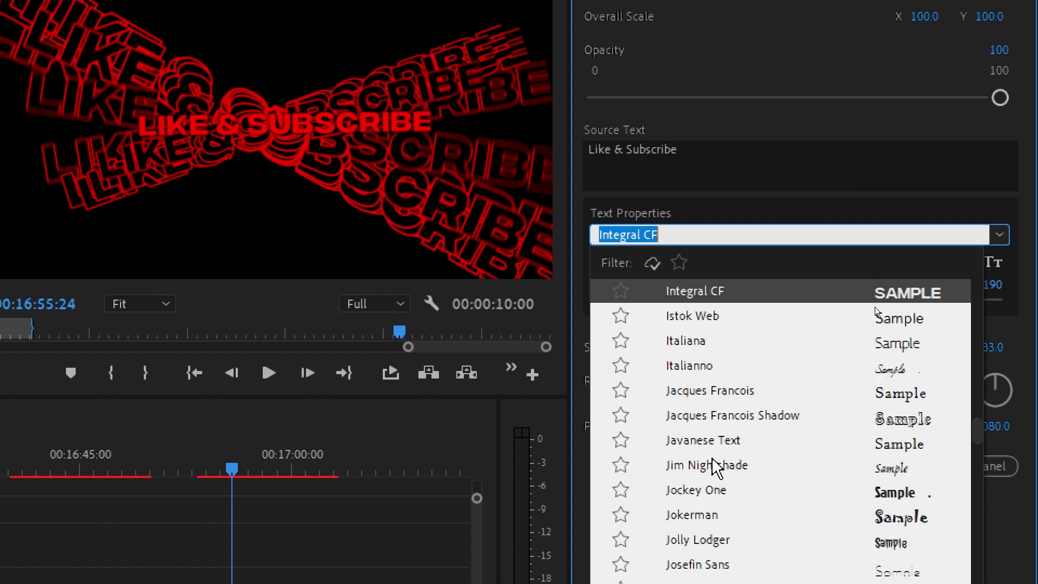
key(Escape)
key(Down)
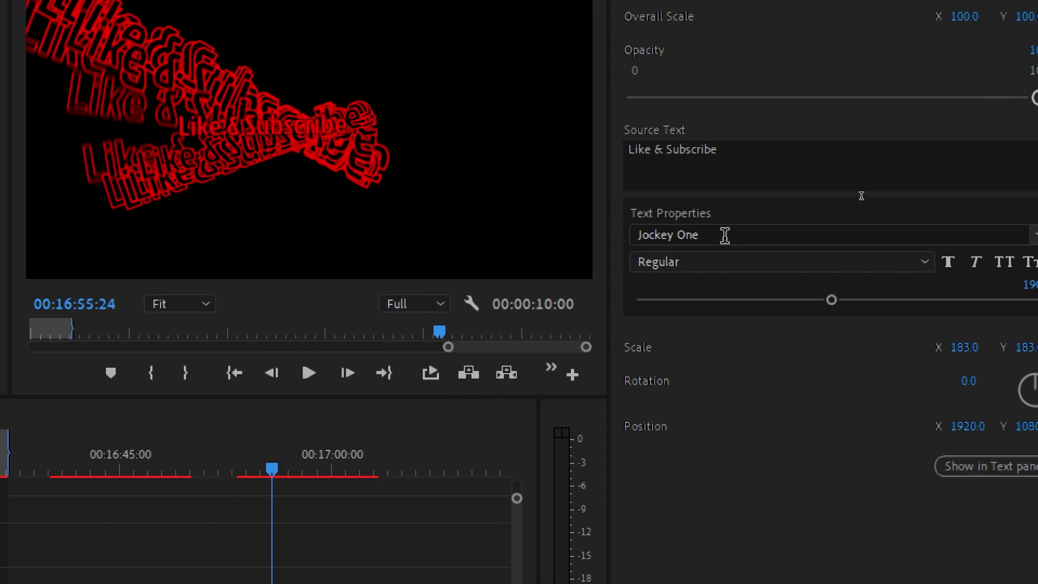
Set the font to Integral CF Extra Bold at size 175.
click(723, 234)
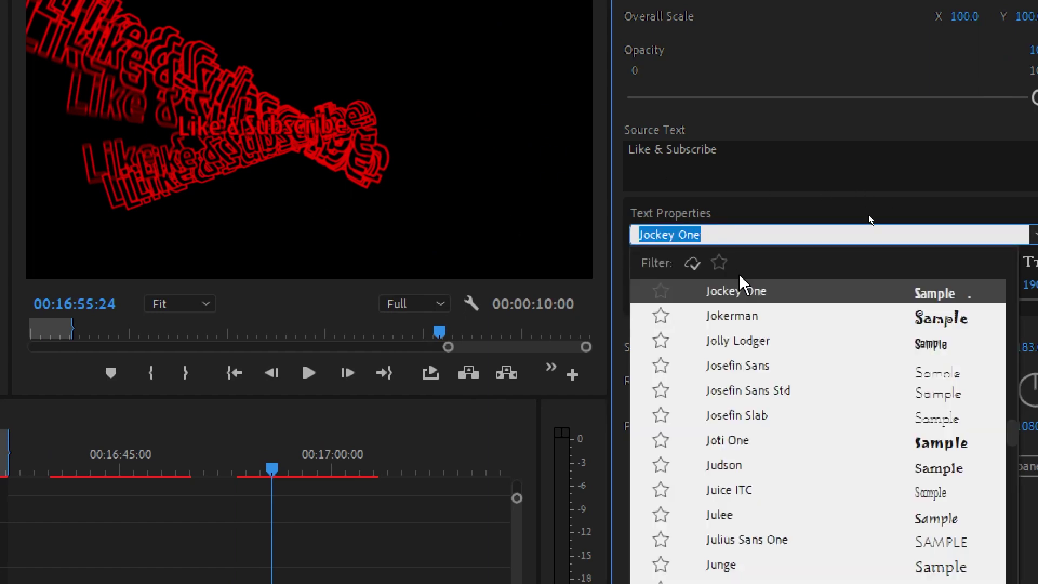
text(inte)
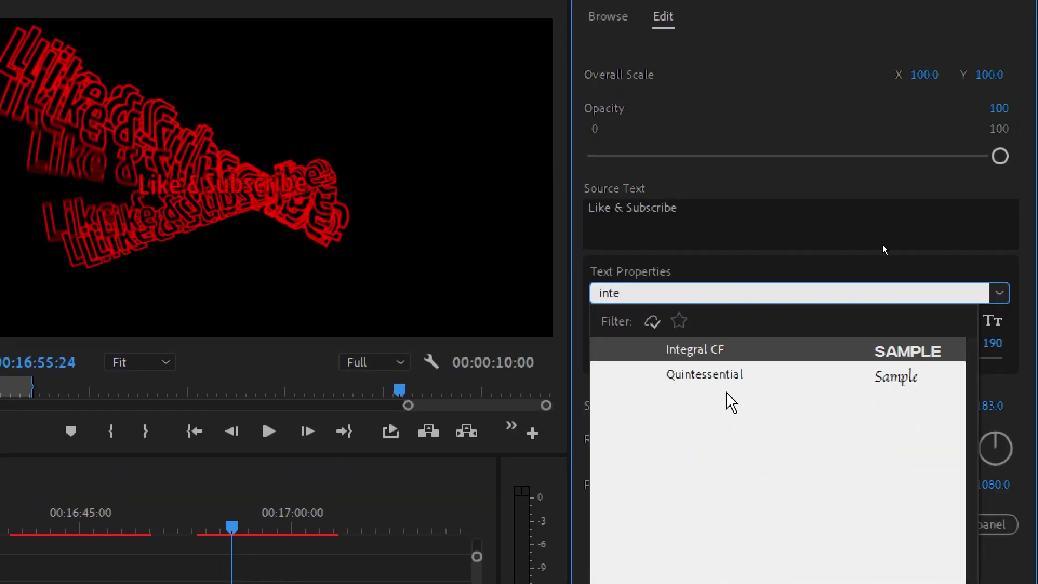
click(731, 351)
click(664, 327)
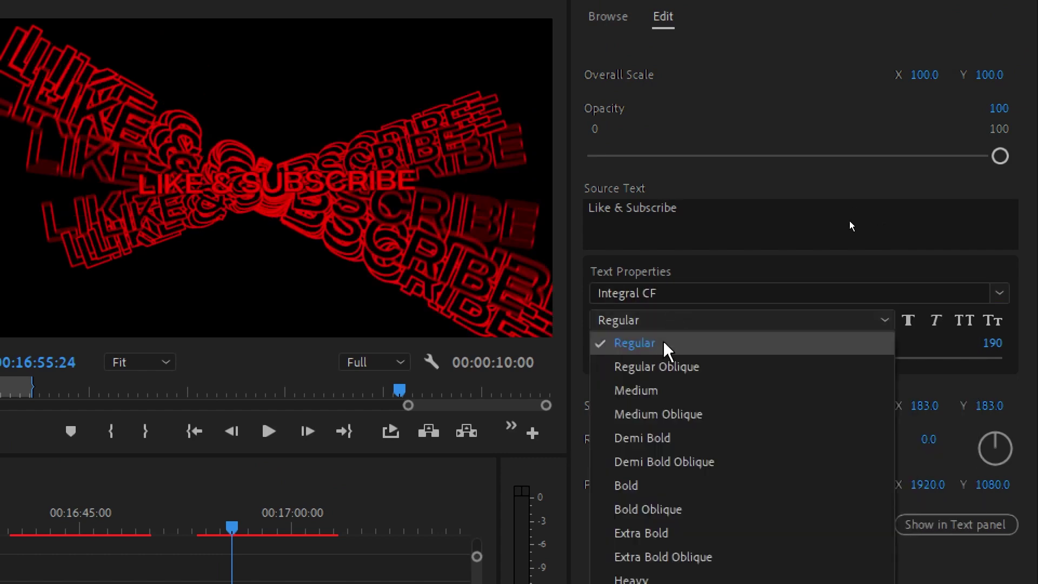
click(654, 535)
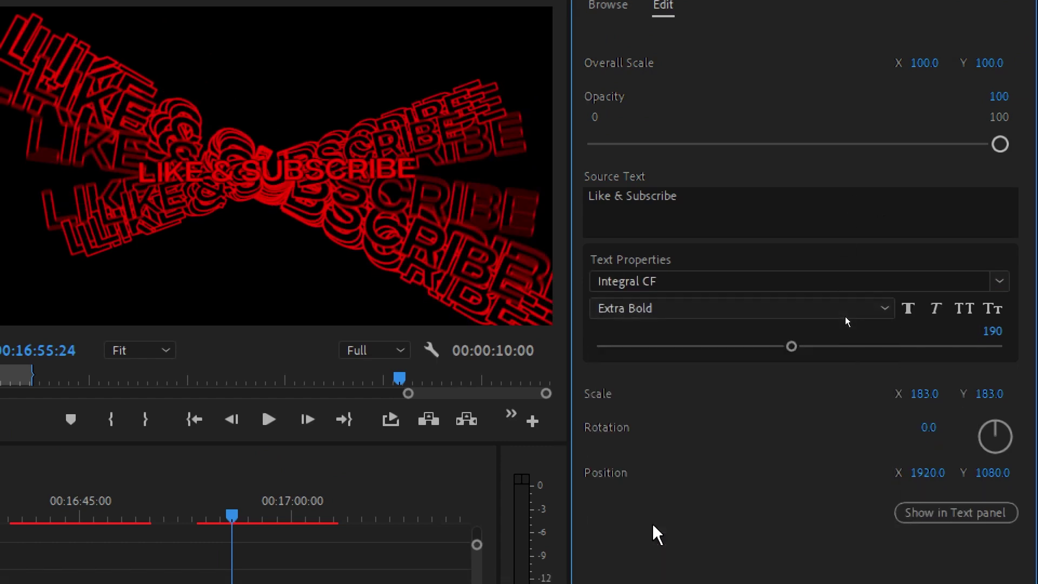
mouse_move(791, 346)
mouse_down()
mouse_move(792, 357)
mouse_move(775, 349)
mouse_up()
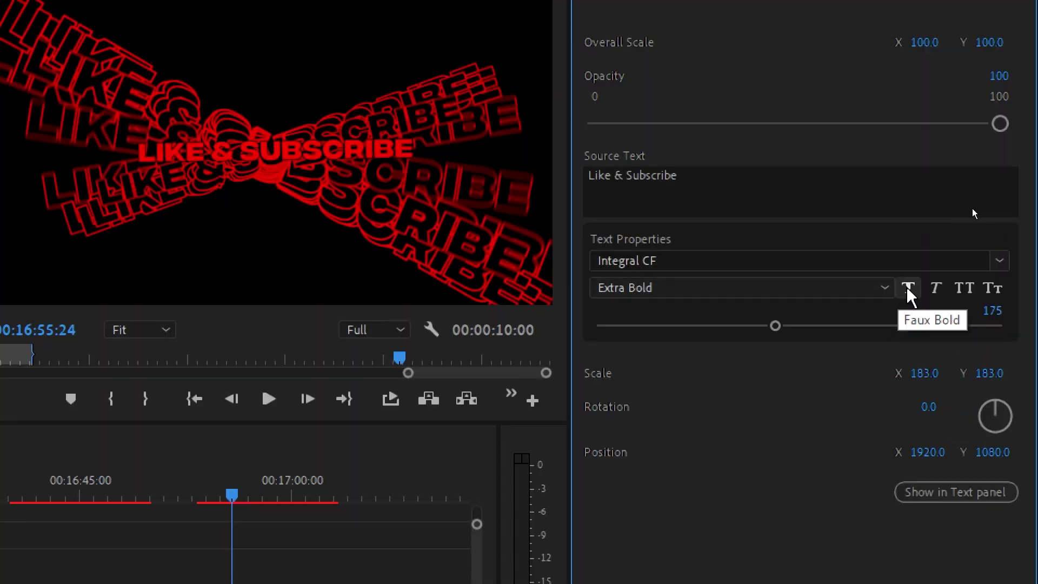
click(907, 288)
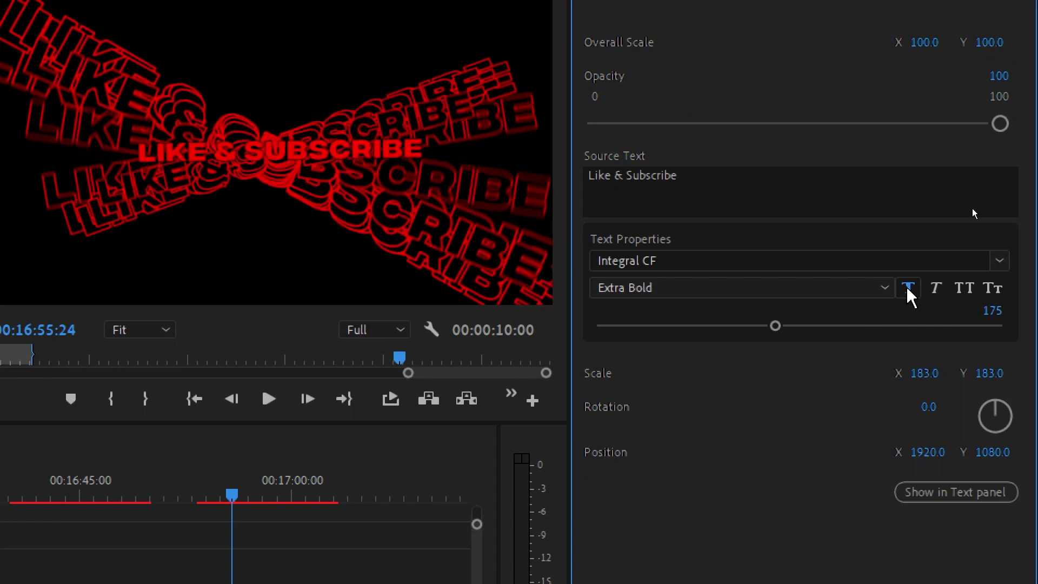
click(907, 289)
click(936, 287)
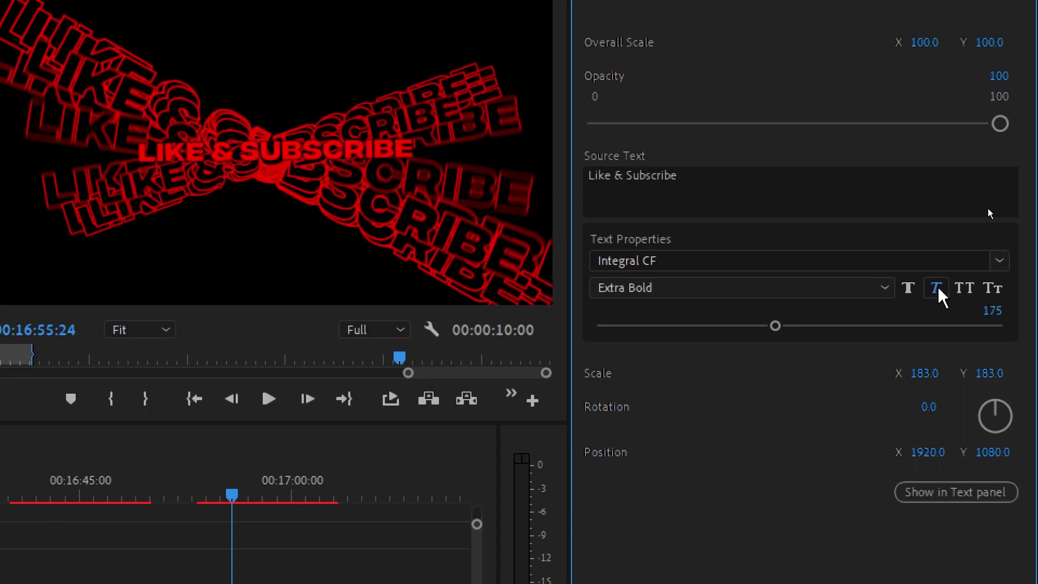
click(938, 288)
click(966, 289)
click(967, 288)
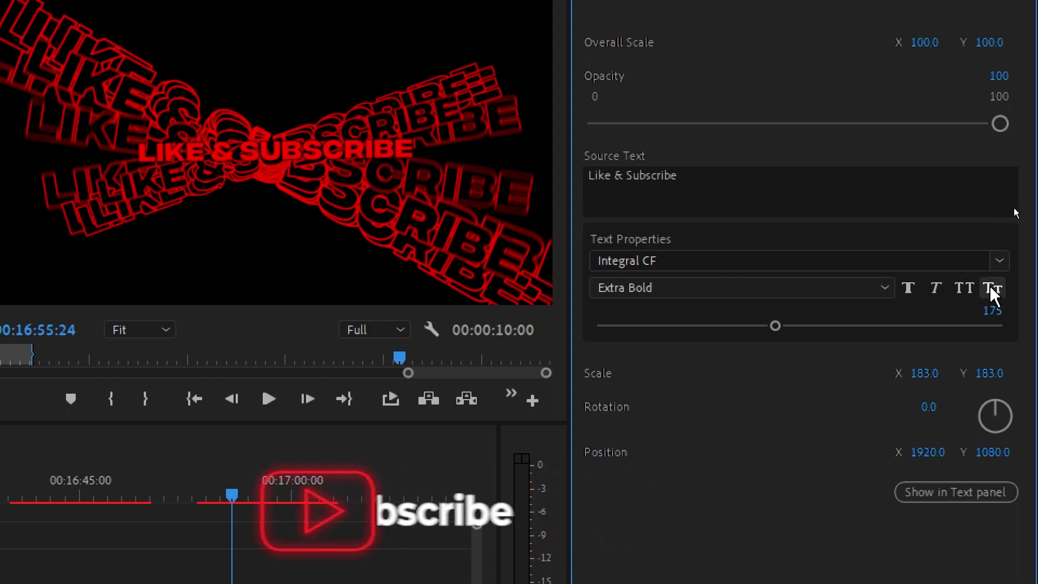
click(993, 291)
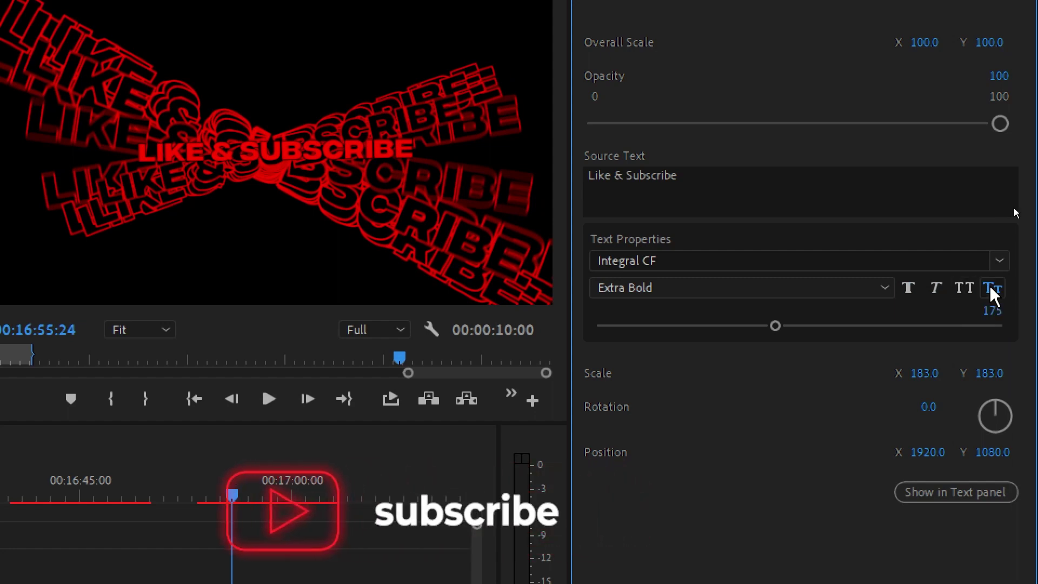
click(993, 292)
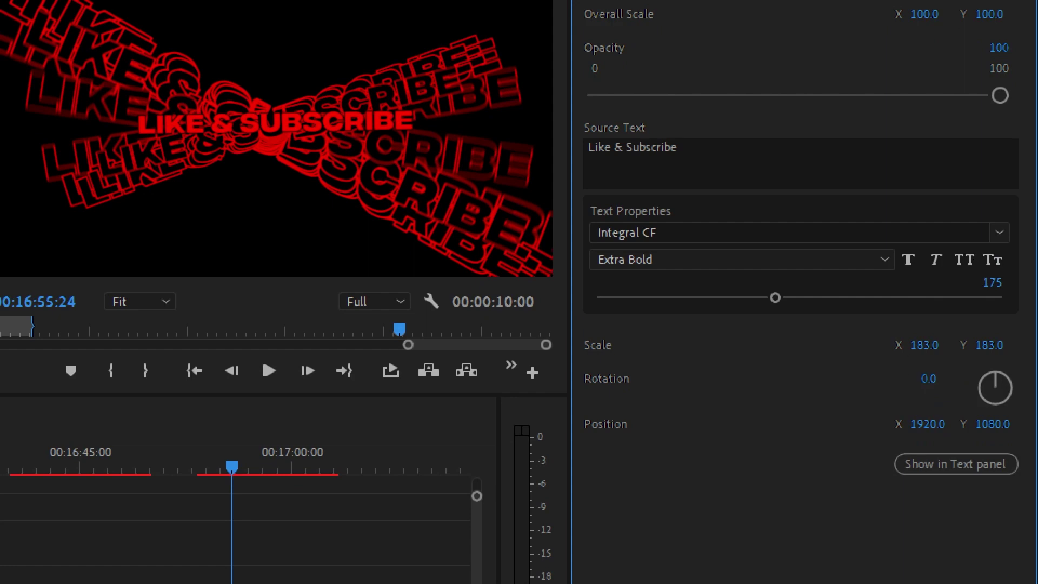
Set the text's scale to 145, rotation back to 0°, and Position X to 1998.
mouse_move(934, 346)
mouse_down()
mouse_move(920, 347)
mouse_move(950, 347)
mouse_move(927, 347)
mouse_up()
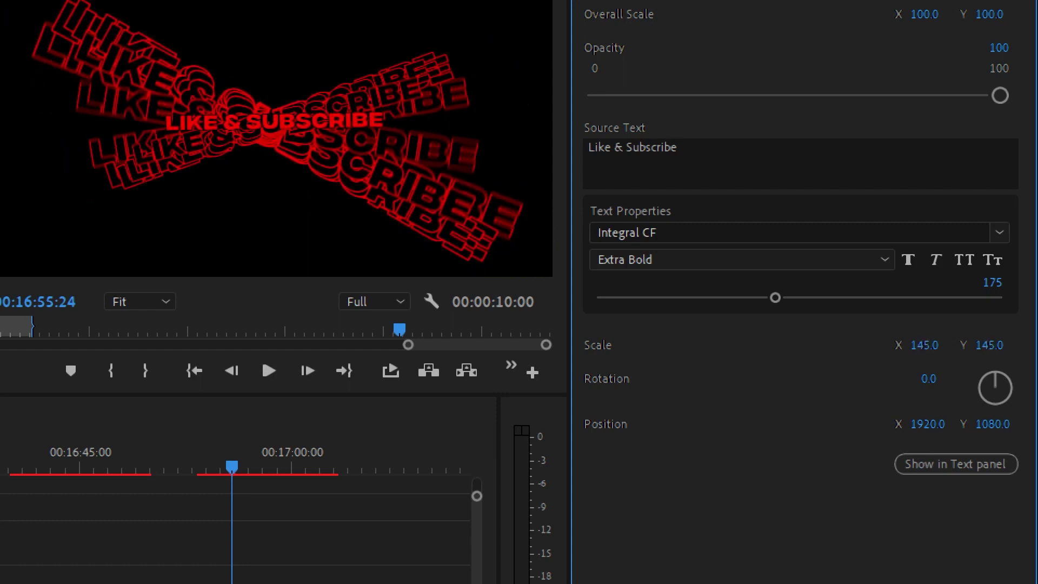
mouse_move(1007, 393)
mouse_down()
mouse_move(1004, 377)
mouse_move(1001, 403)
mouse_move(989, 387)
mouse_move(1021, 382)
mouse_up()
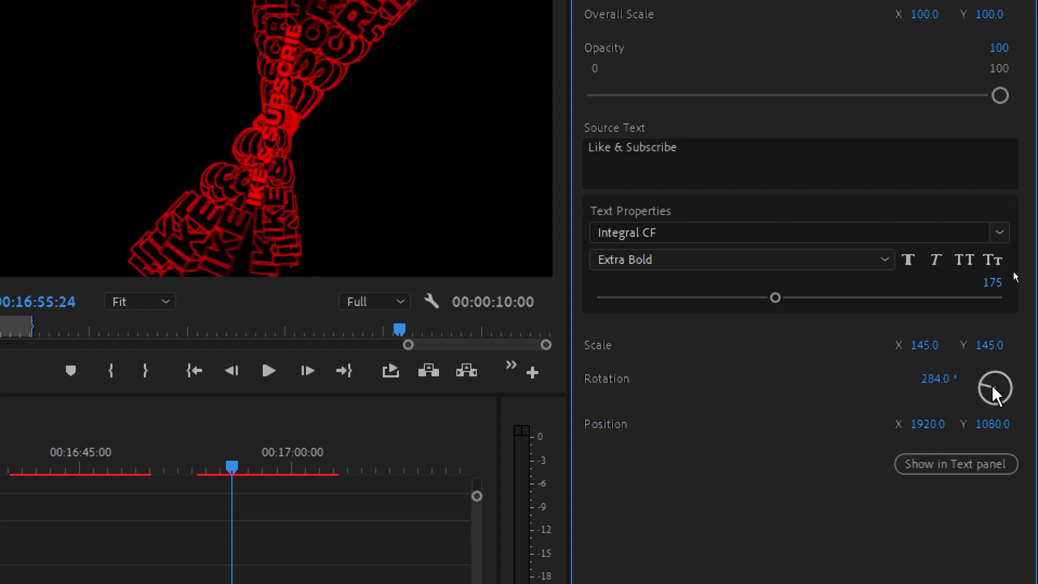
click(938, 378)
text(0)
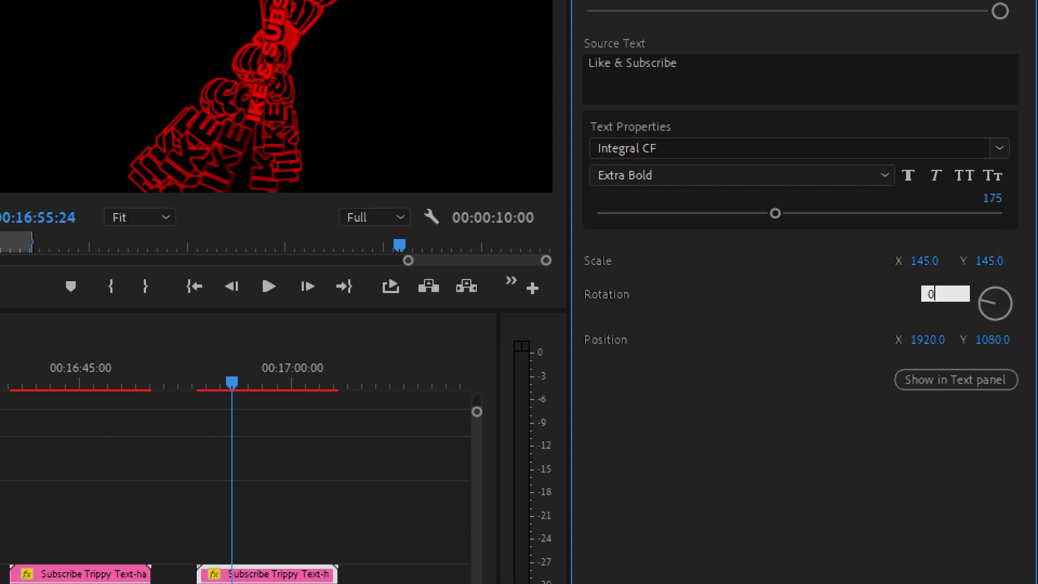
key(Return)
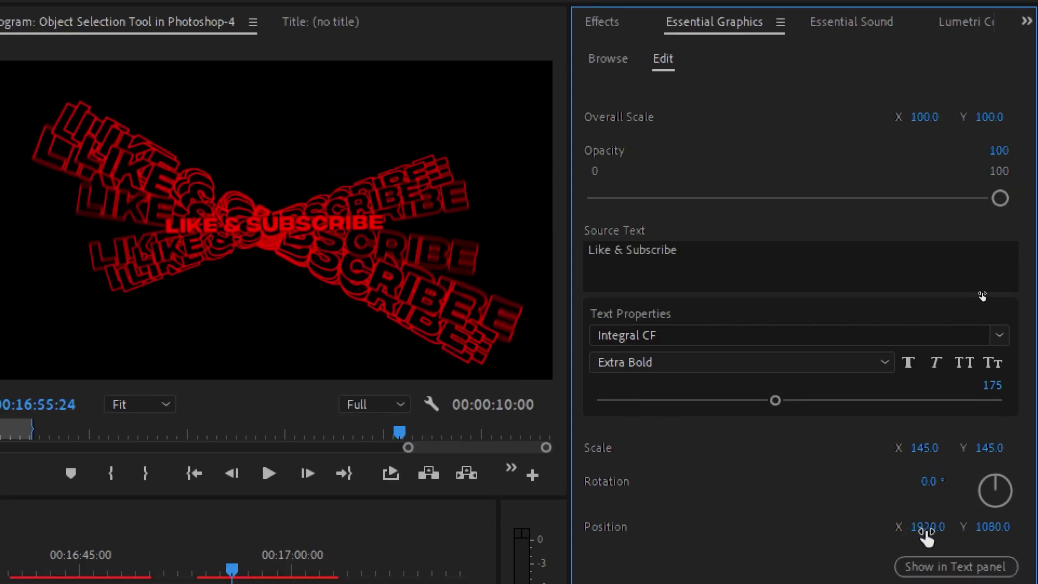
drag(926, 535, 857, 536)
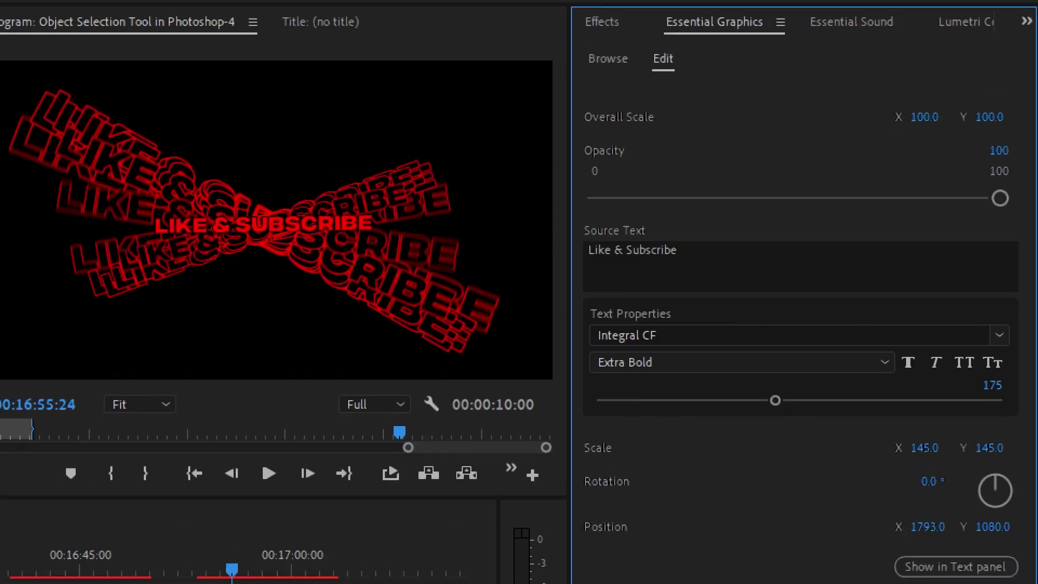
drag(927, 526, 1037, 527)
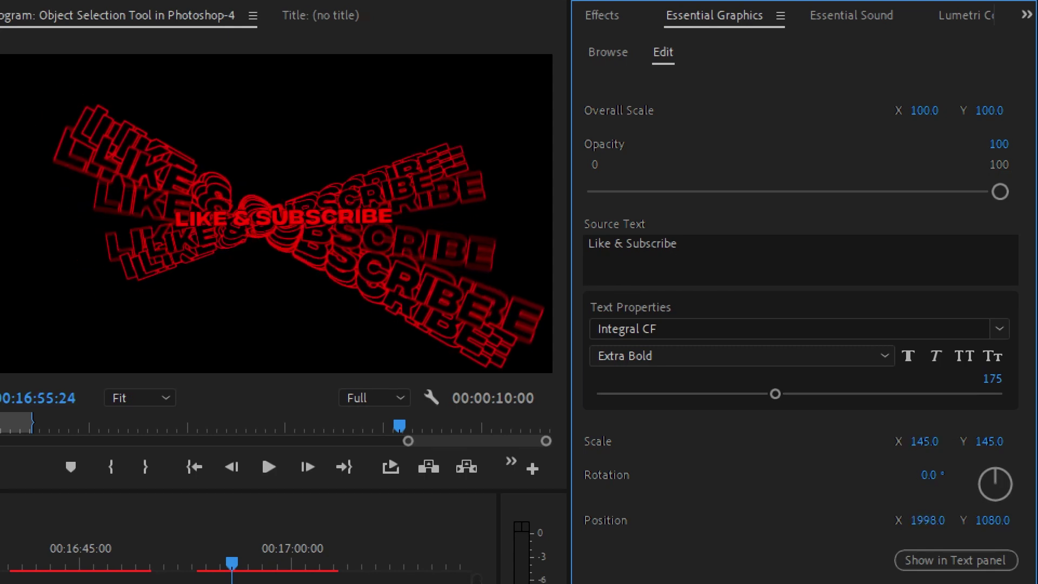
Delete '& Subscribe' from the source text so it reads just 'Like'.
click(620, 252)
click(614, 244)
drag(614, 244, 770, 276)
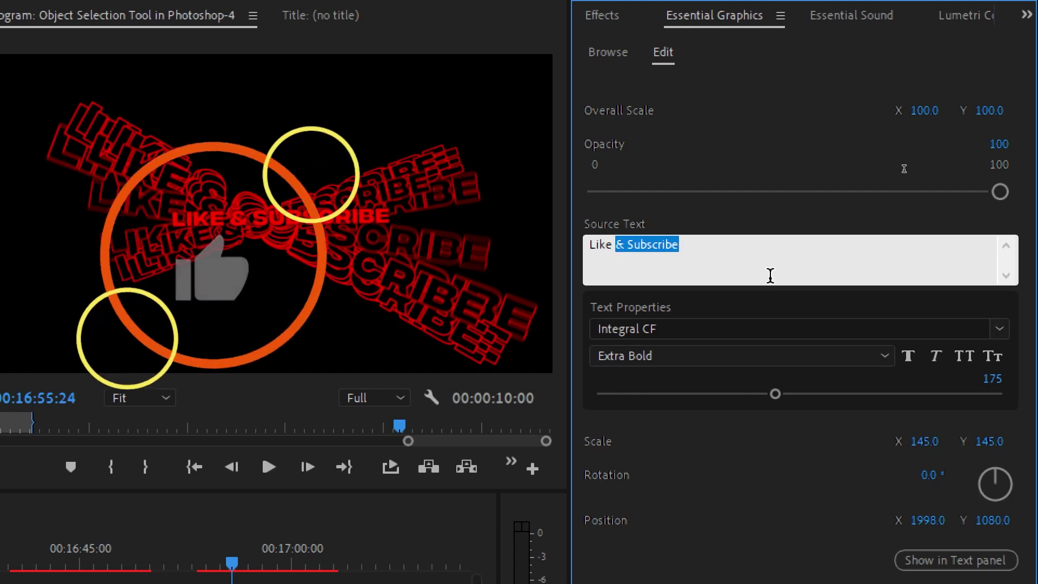
key(BackSpace)
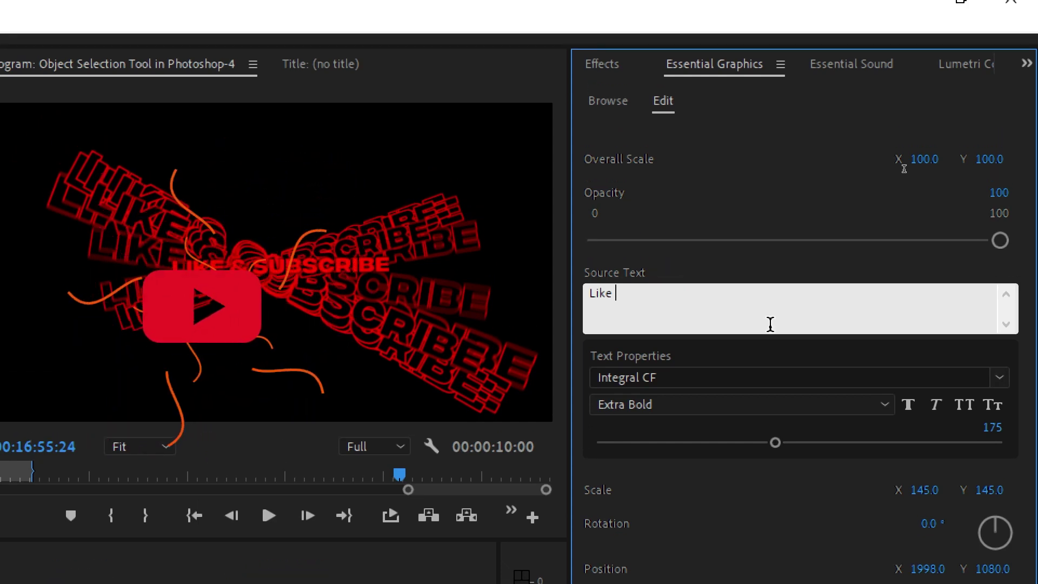
click(493, 283)
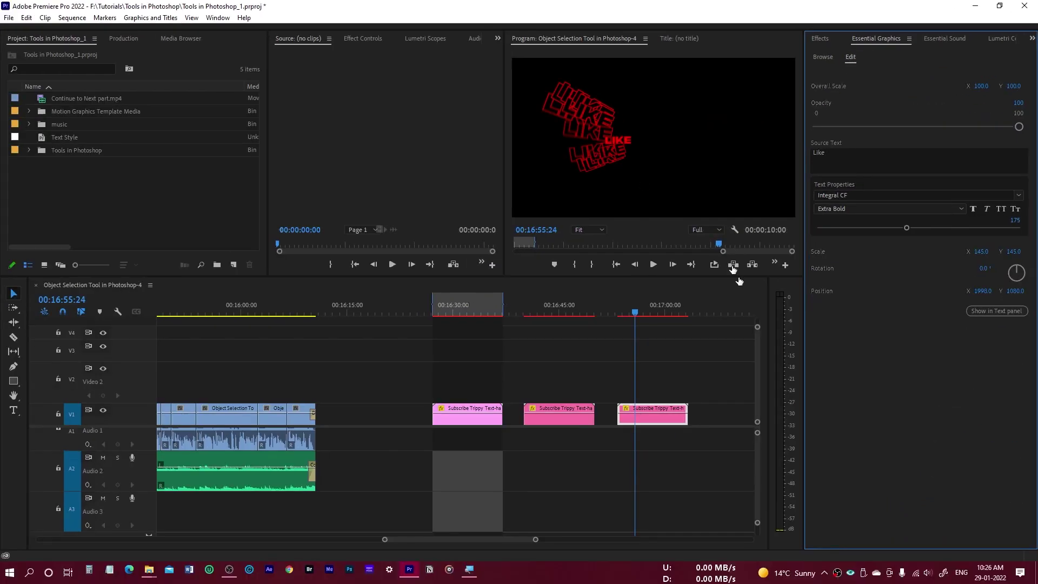
Preview the LIKE animation, then drag Position X up to 2436.
click(627, 312)
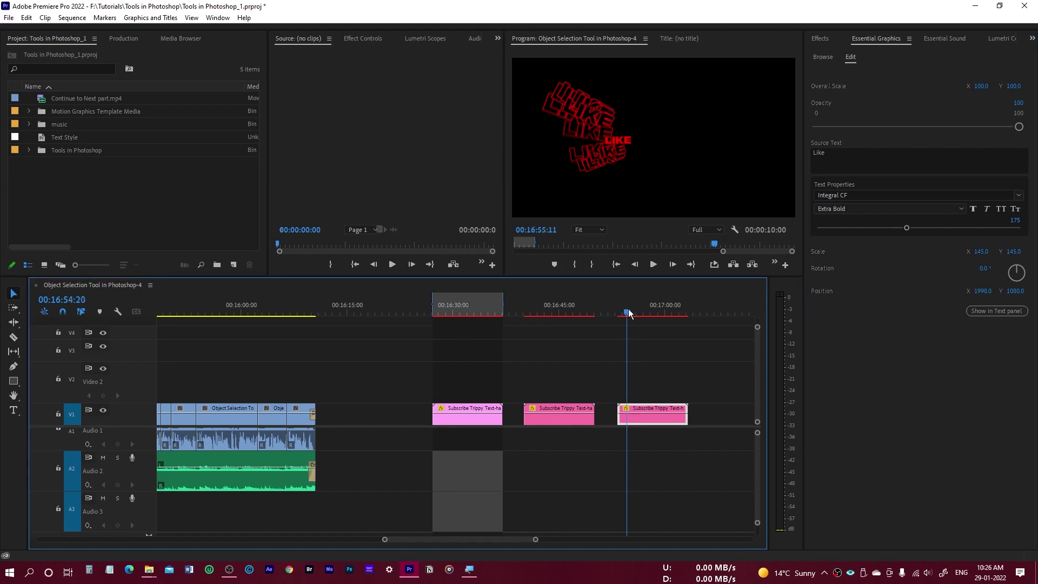
key(space)
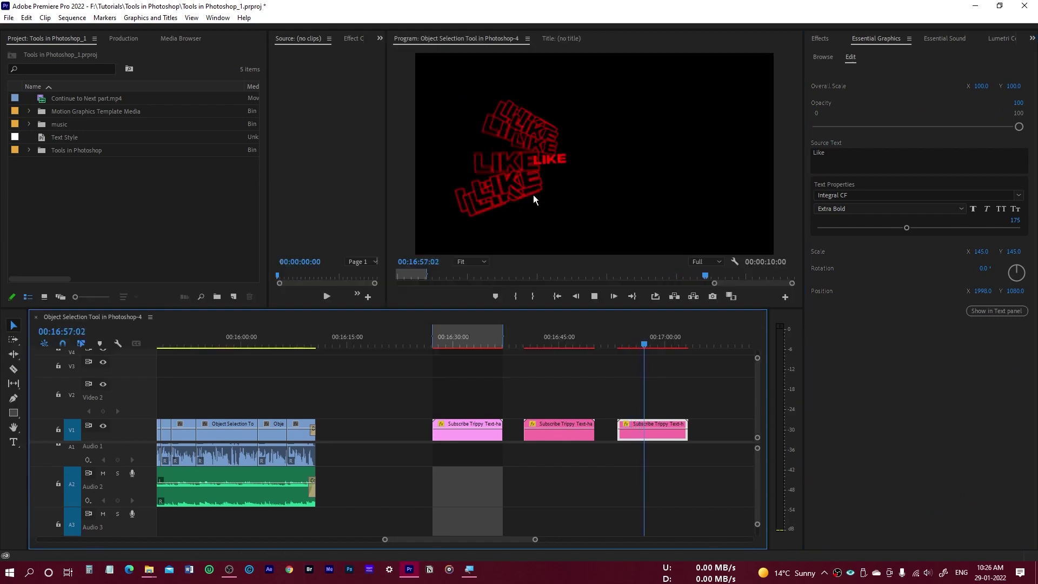
key(space)
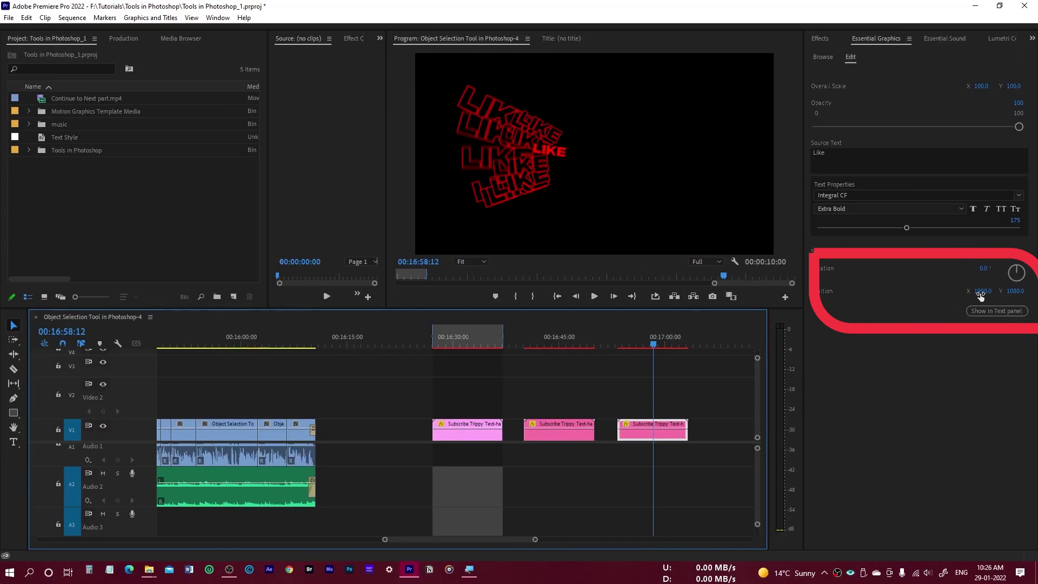
click(980, 295)
mouse_move(980, 291)
mouse_down()
mouse_move(1037, 290)
mouse_move(711, 262)
mouse_up()
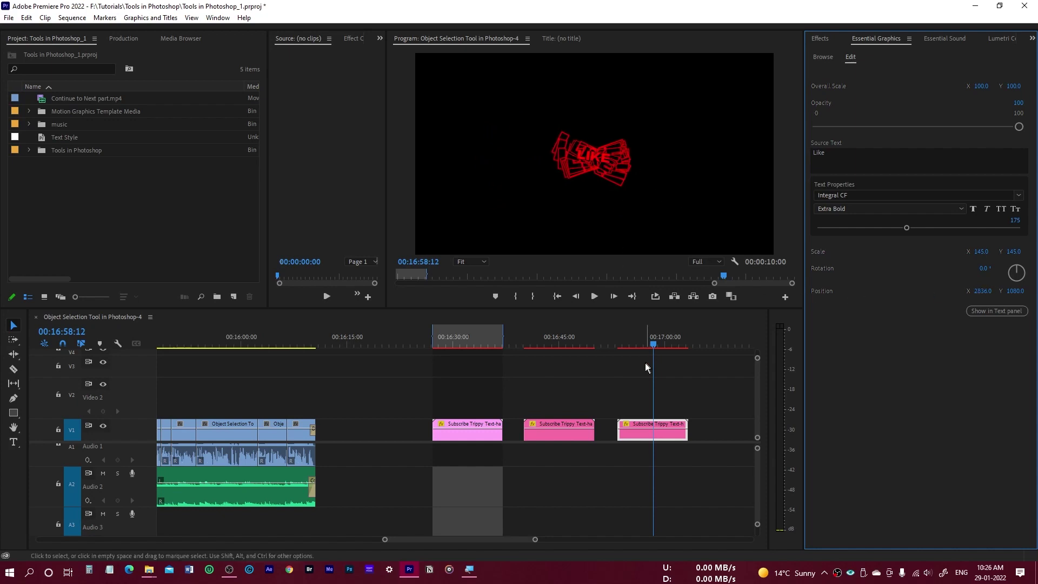
Replay the LIKE clip and raise its overall scale to 257.
drag(650, 346, 634, 346)
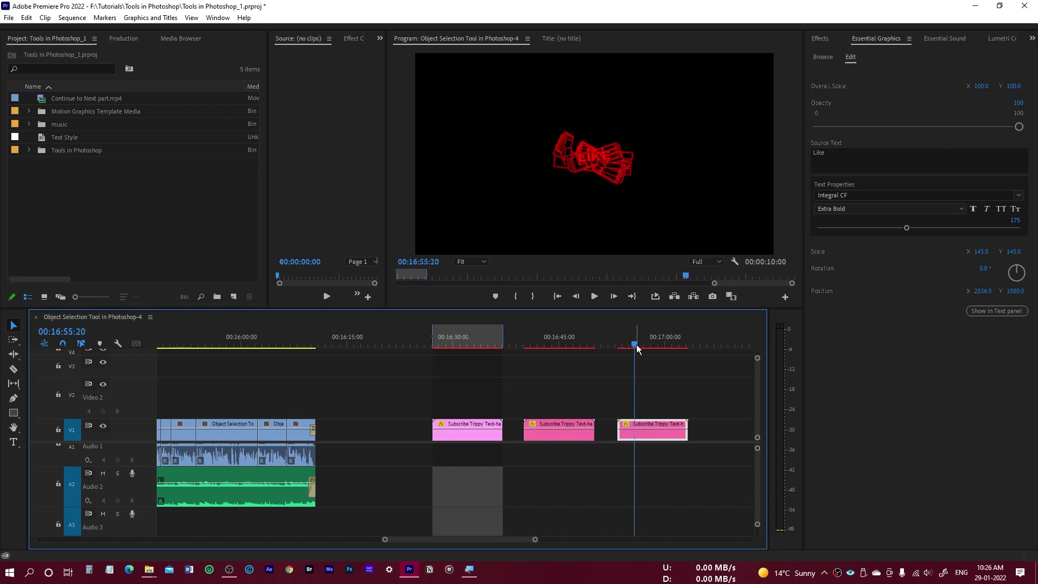
key(space)
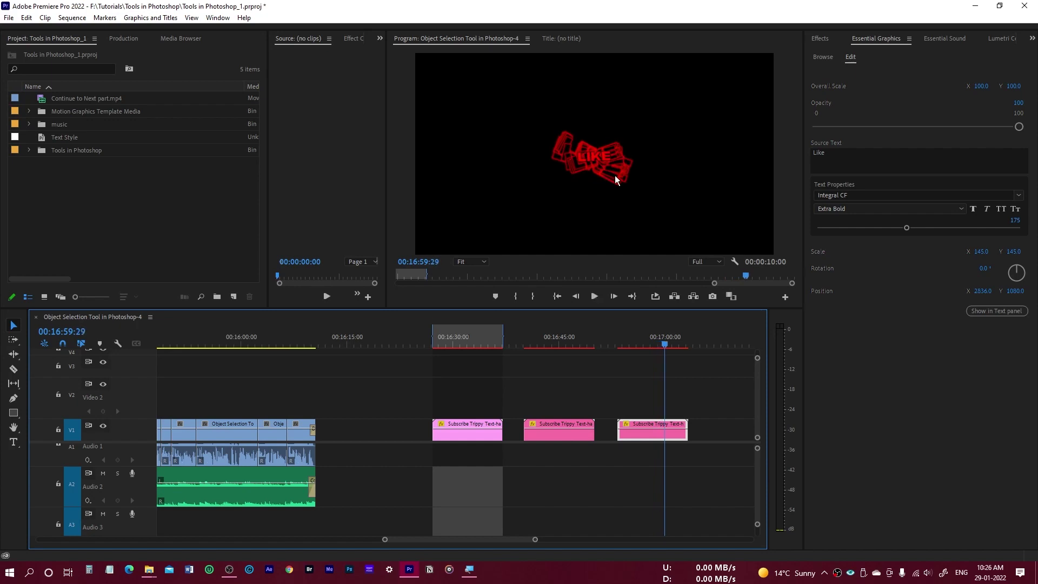
key(space)
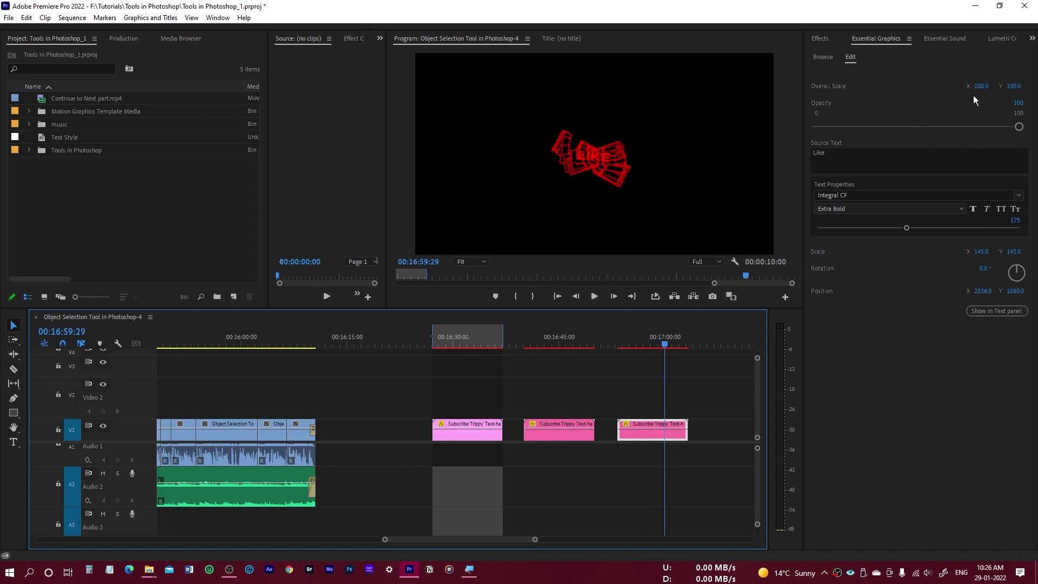
drag(977, 89, 1032, 89)
click(619, 345)
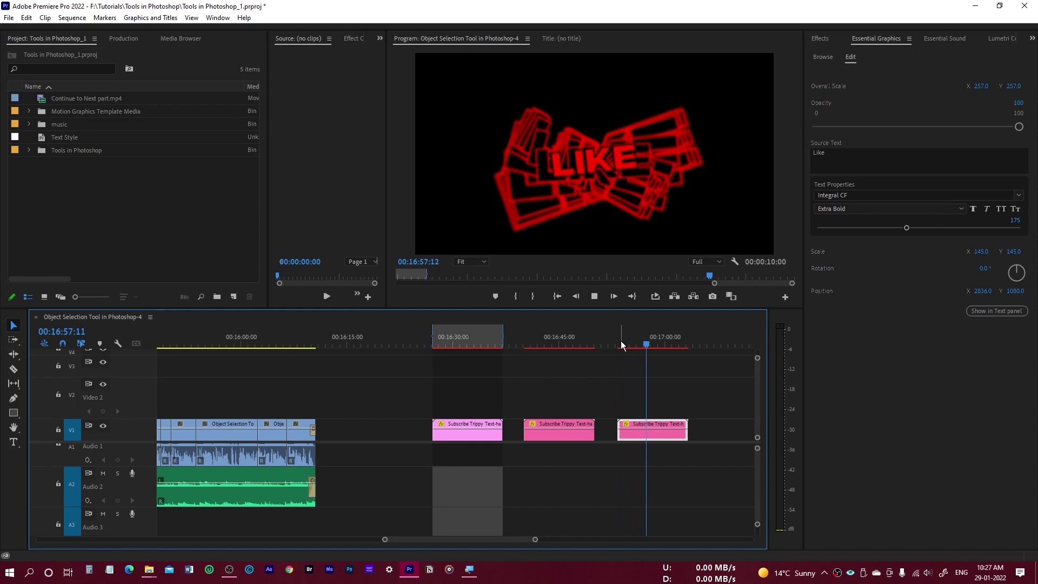
Save the project with the finished LIKE animation at overall scale 257.
key(ctrl+s)
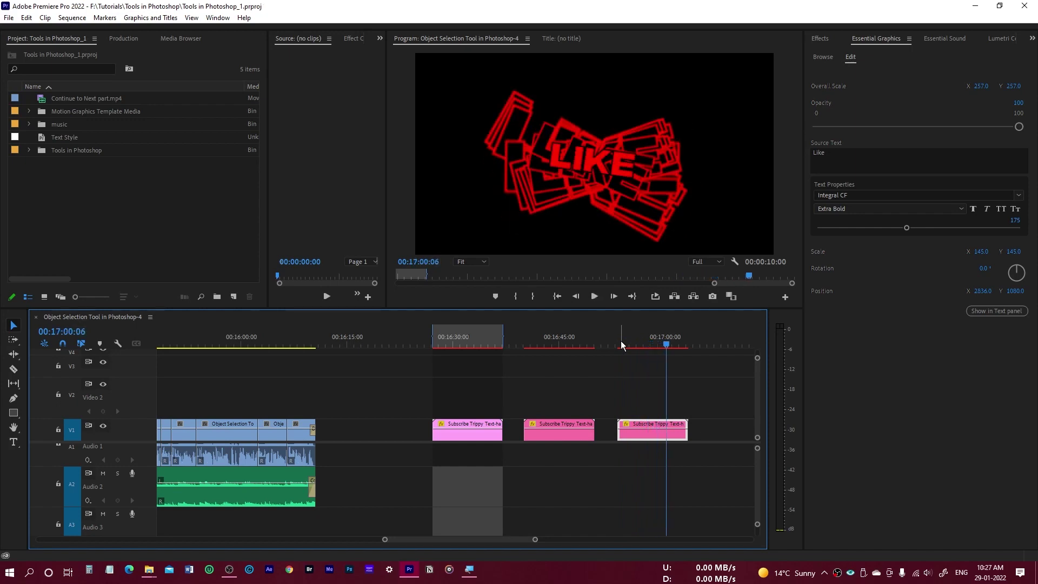